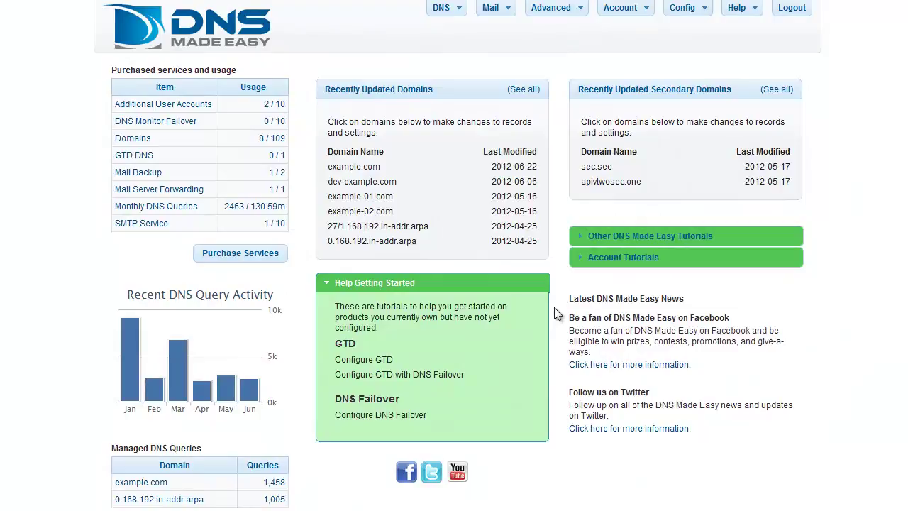
- Open the record management page for the domain example.com in Managed DNS
mouse_move(443, 10)
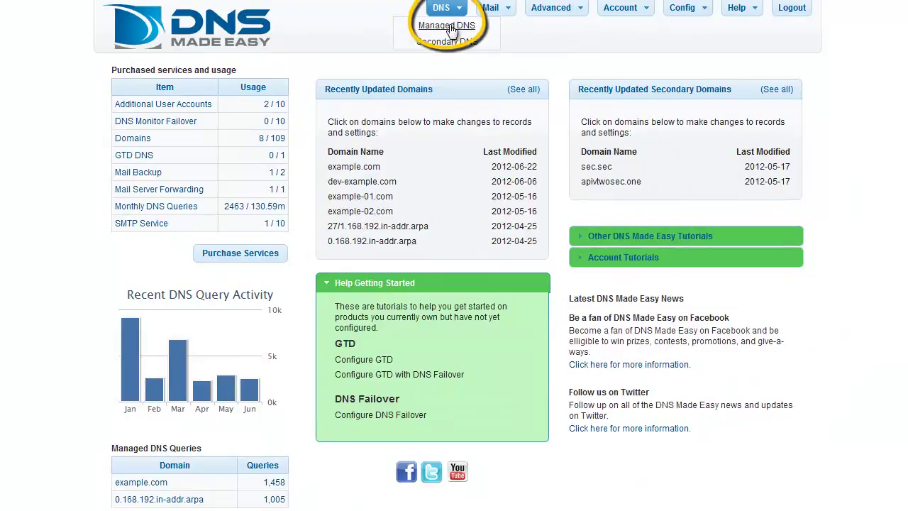
click(447, 25)
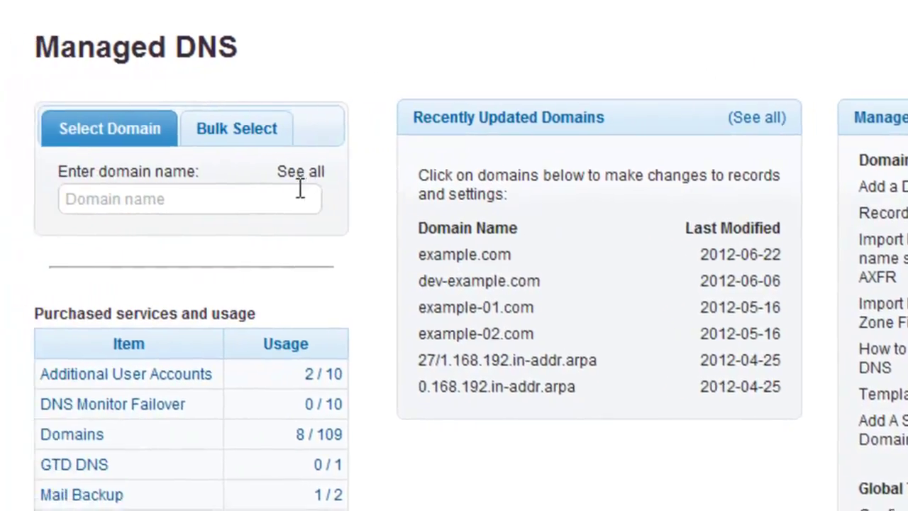
click(116, 203)
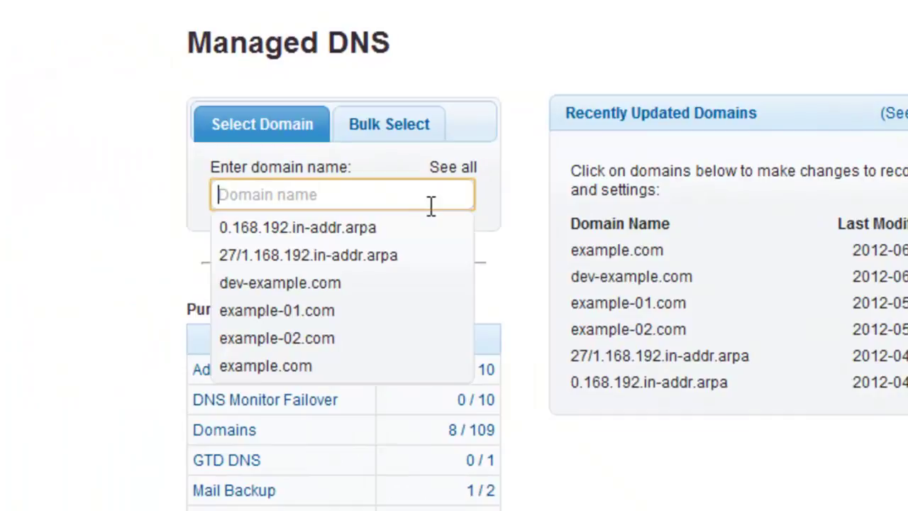
text(examp)
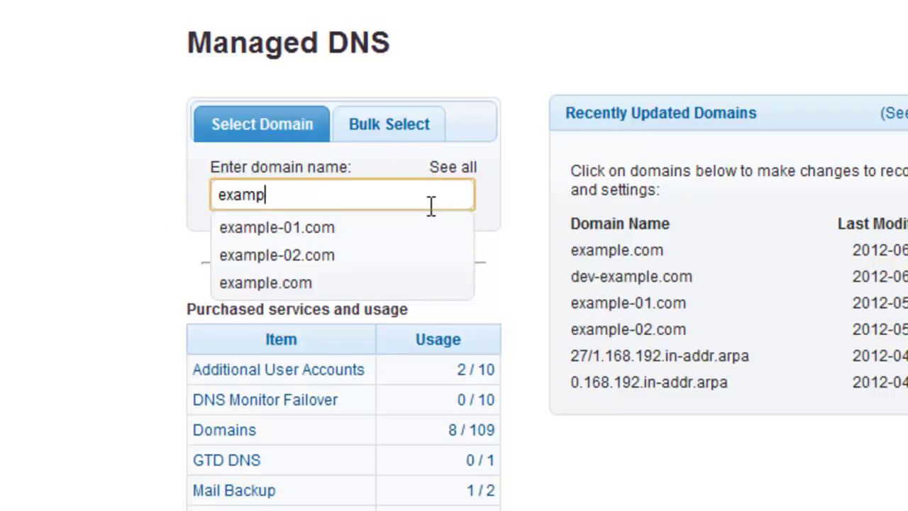
text(le.com)
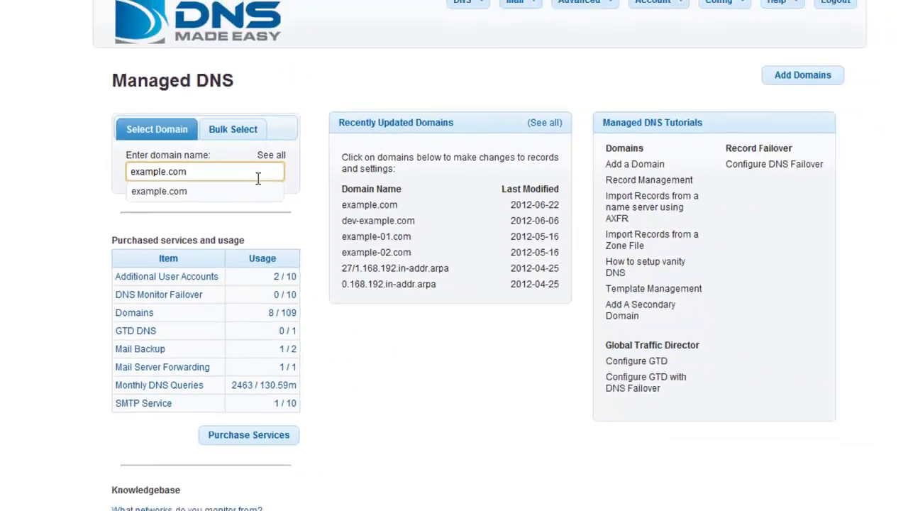
key(Return)
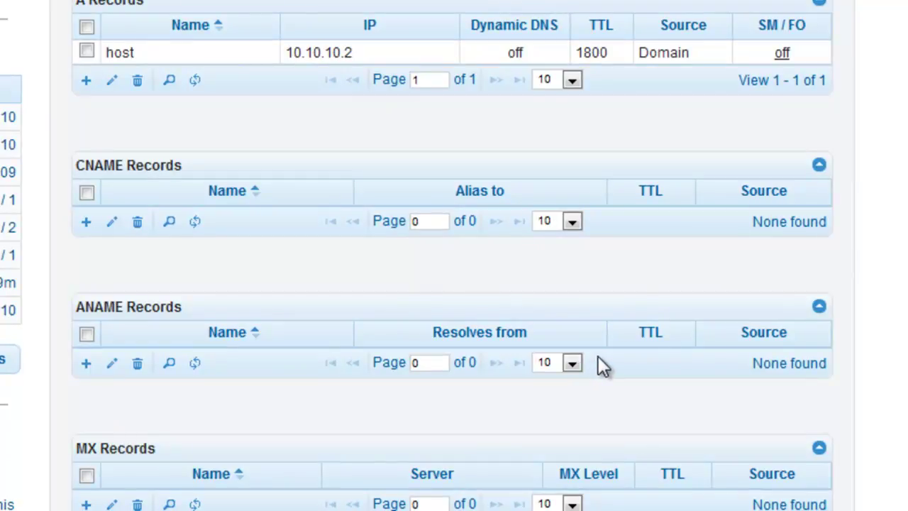
- Keep the ANAME list at 10 rows per page and add an ANAME record with a blank name resolving from host
click(573, 363)
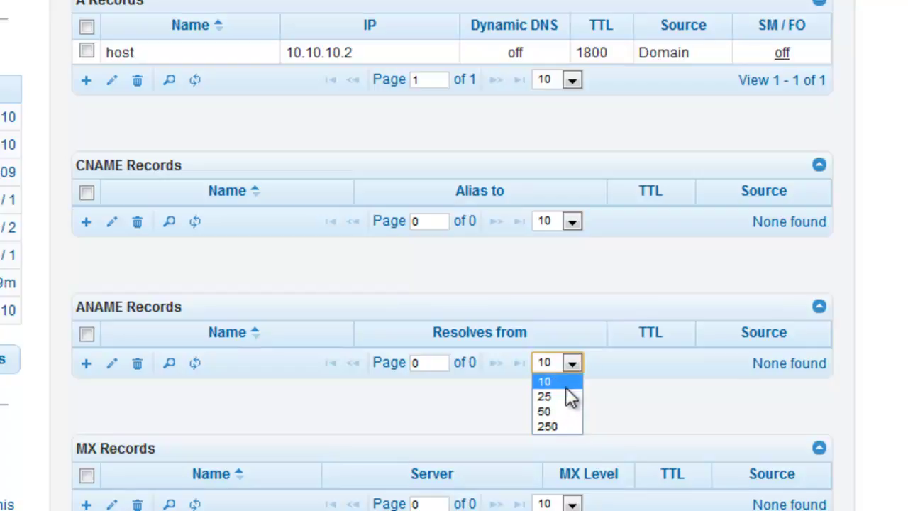
click(564, 384)
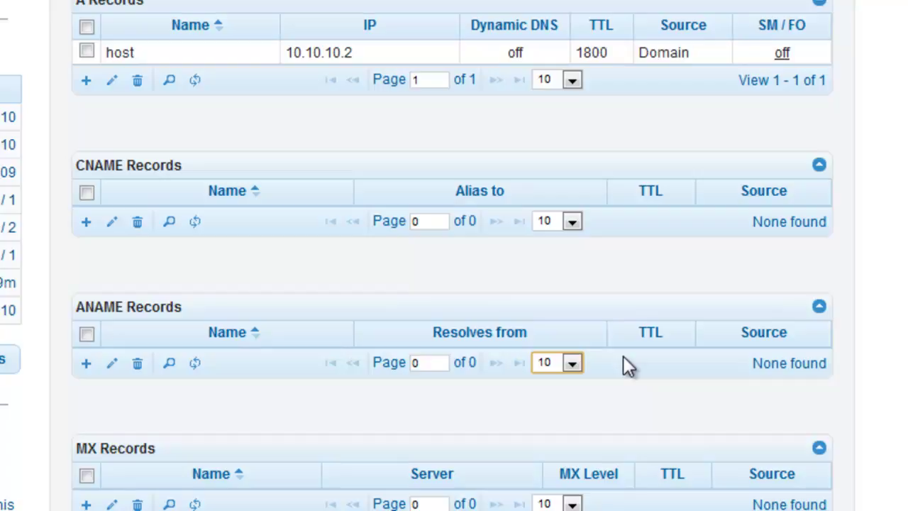
click(86, 363)
drag(268, 318, 305, 59)
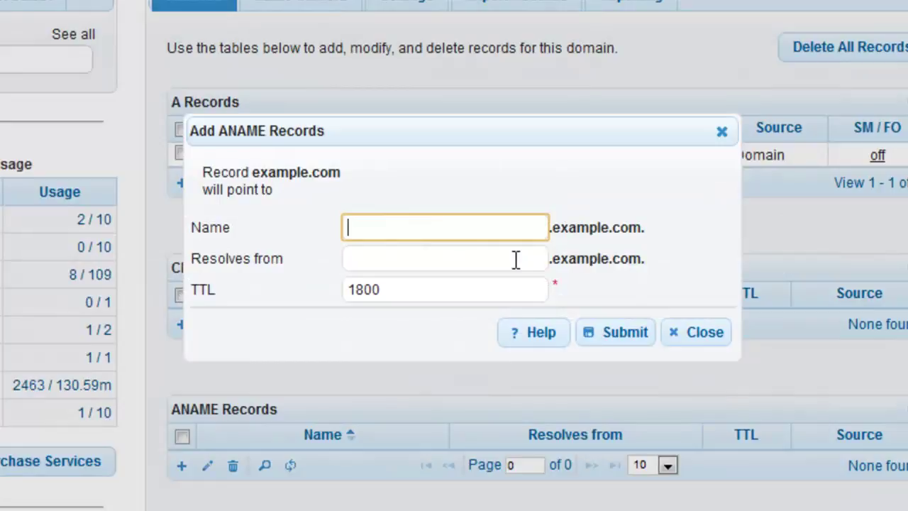
click(515, 259)
text(hos)
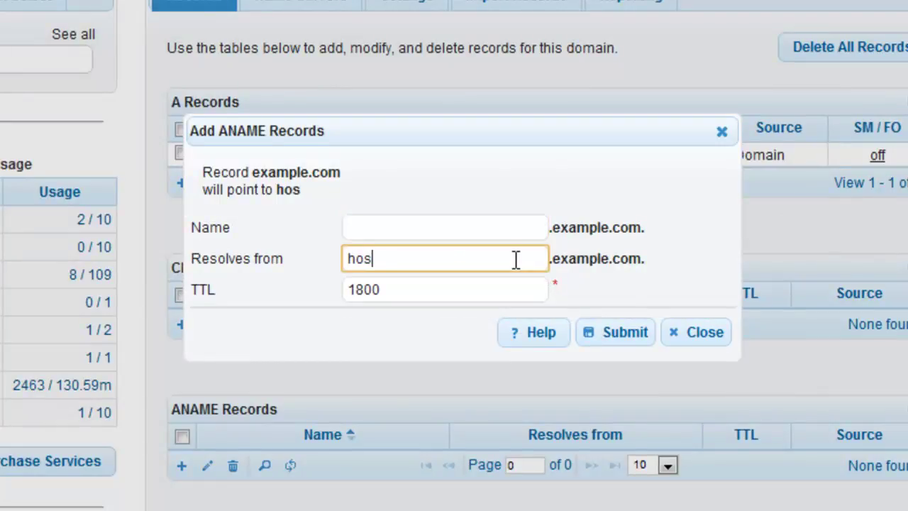
text(t)
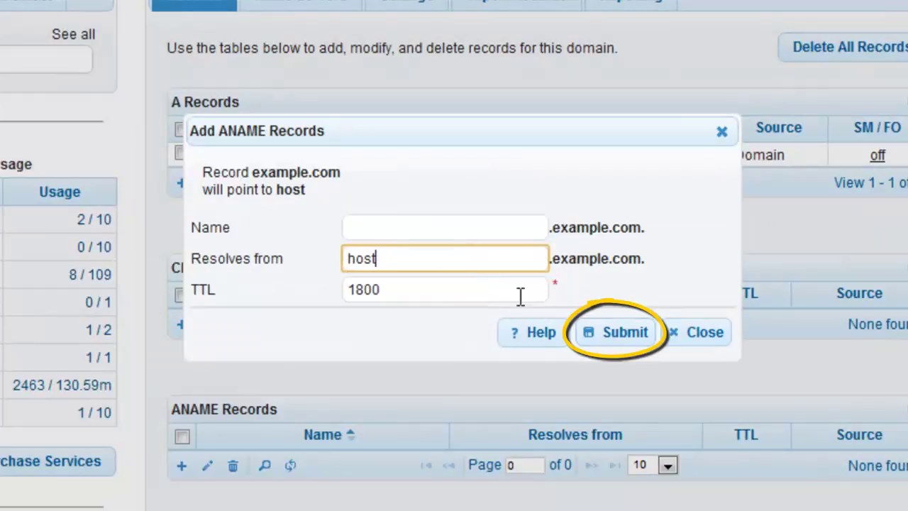
click(614, 340)
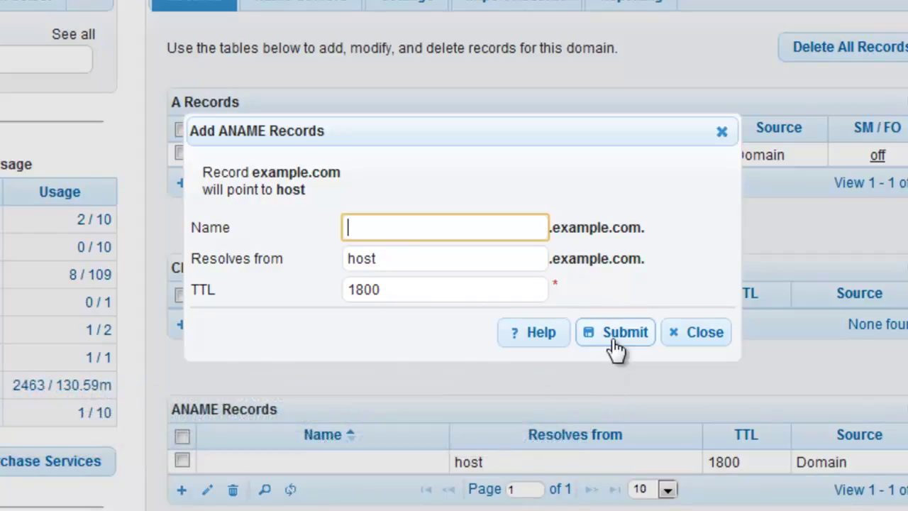
- Add another ANAME record named cdn that resolves from cdn.example1.com. including the trailing dot
text(cdn)
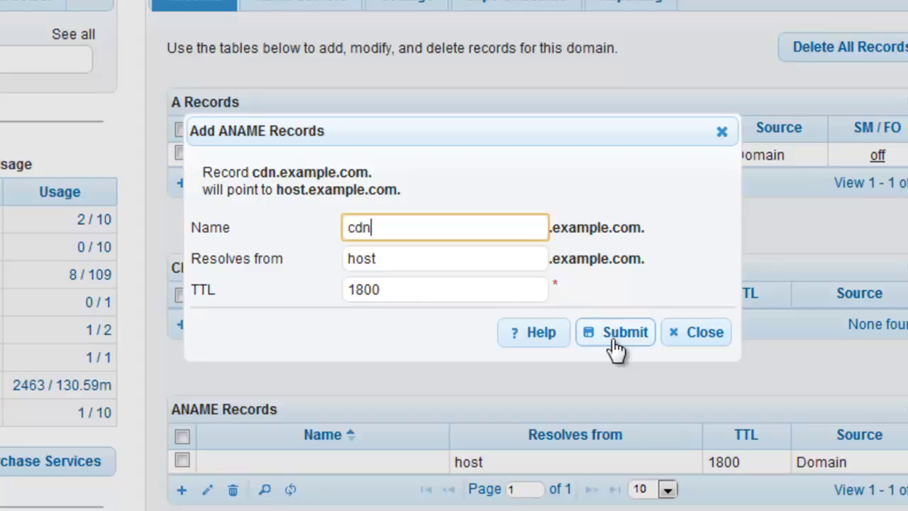
key(Tab)
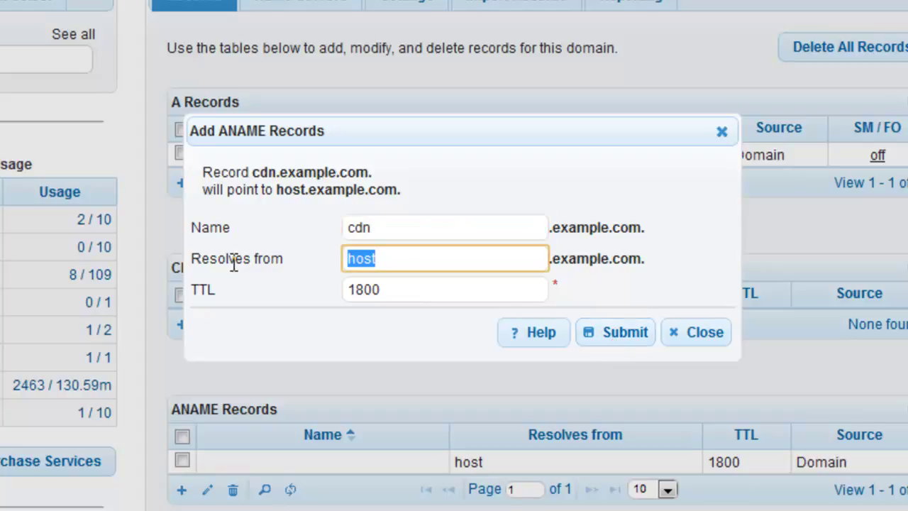
text(cdn)
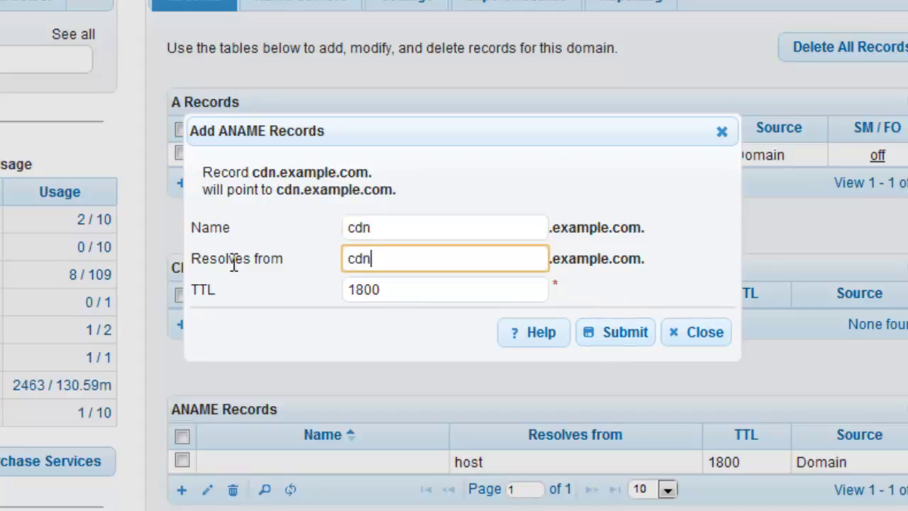
text(.example.)
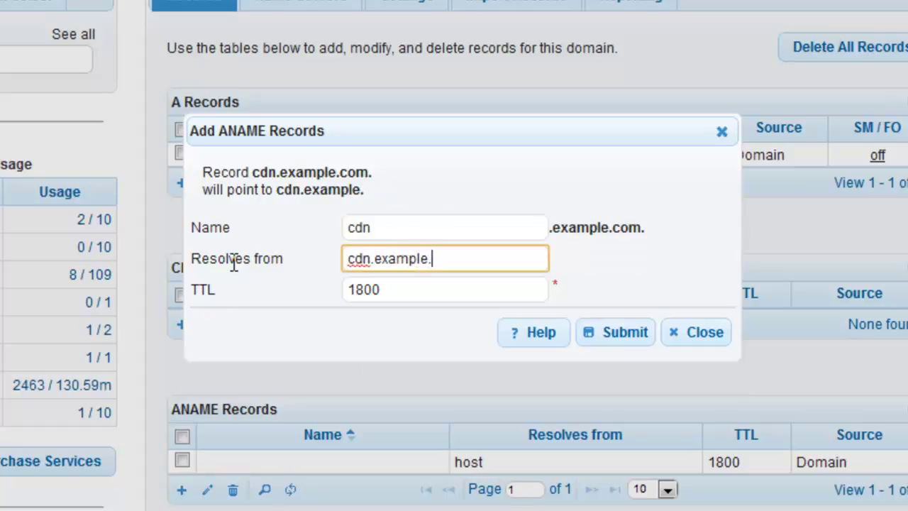
key(BackSpace)
text(1.com.)
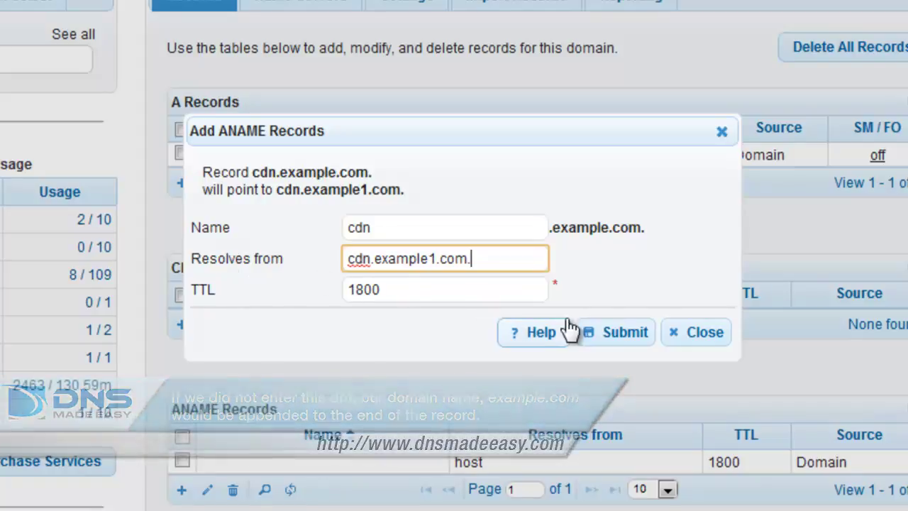
click(609, 344)
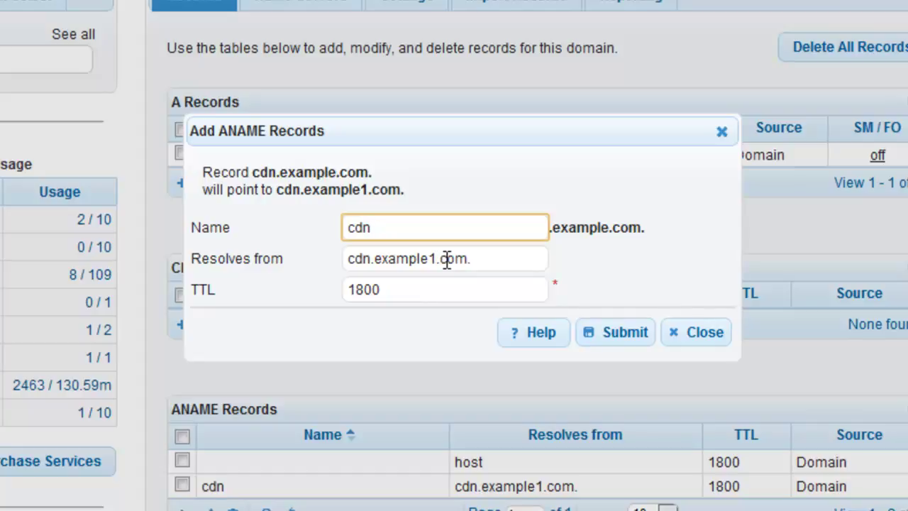
- Add a second cdn ANAME record that resolves from cdn.example2.com. and close the record form
click(434, 260)
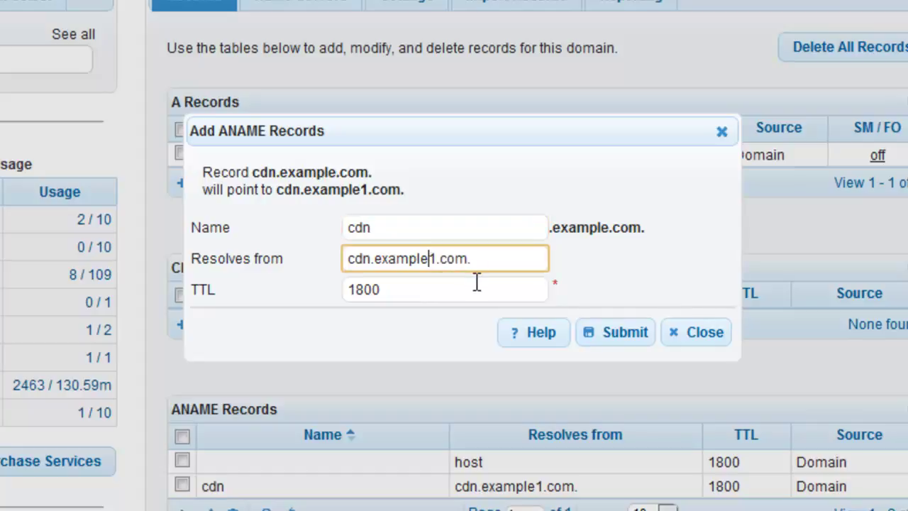
key(Delete)
text(2)
click(614, 337)
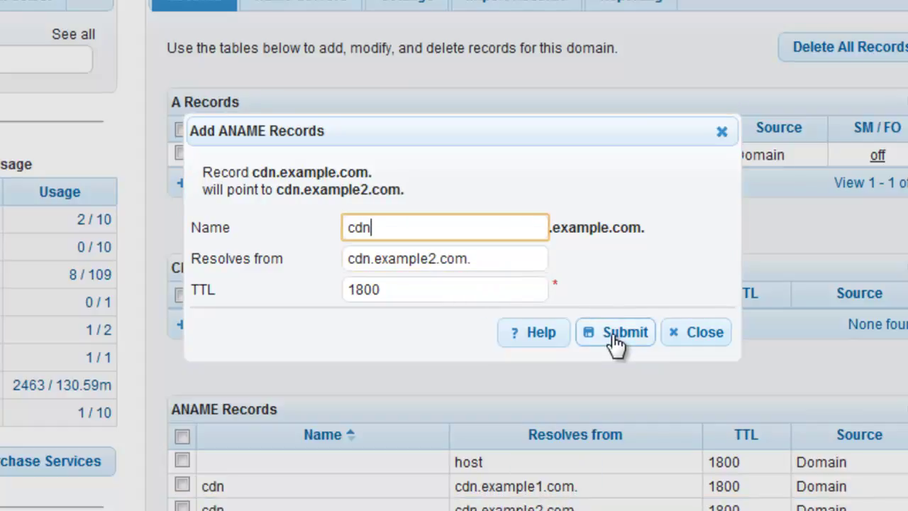
click(686, 335)
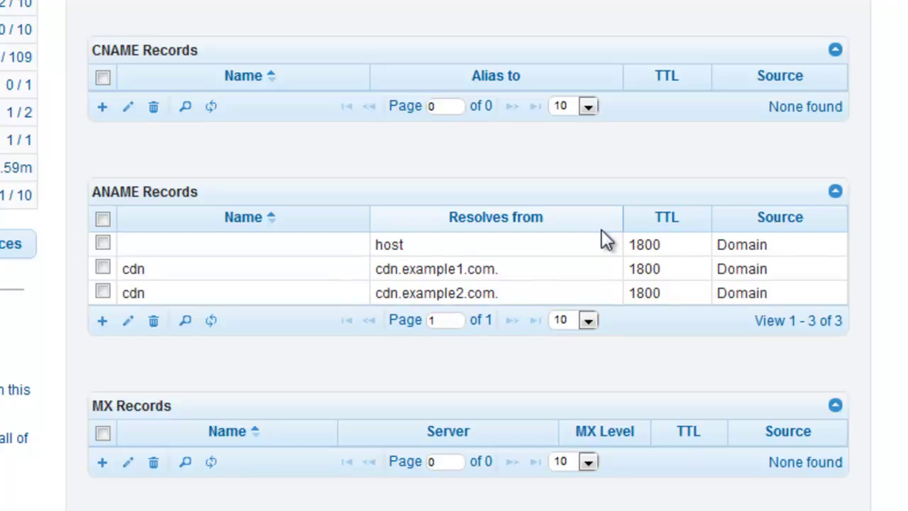
- Open the cdn.example1.com. ANAME record for editing, browse through the other ANAME records in the form, and close it without changes
click(257, 269)
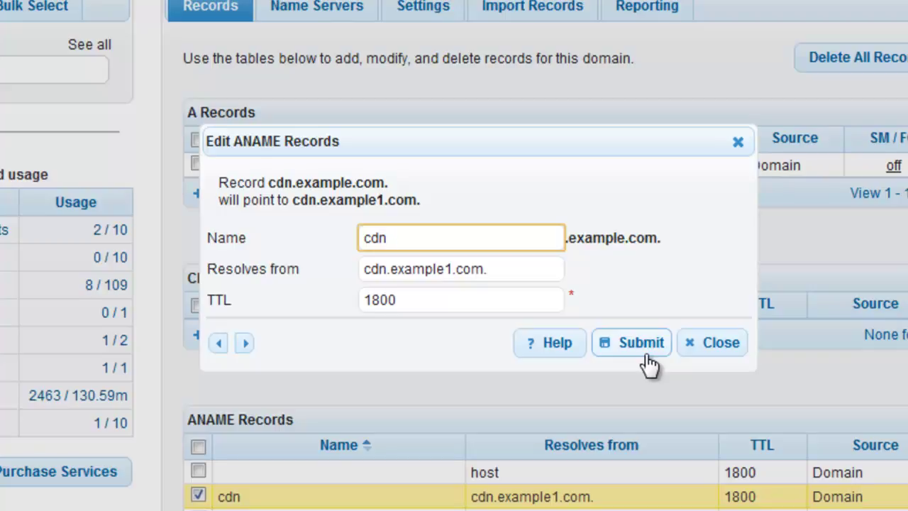
click(246, 343)
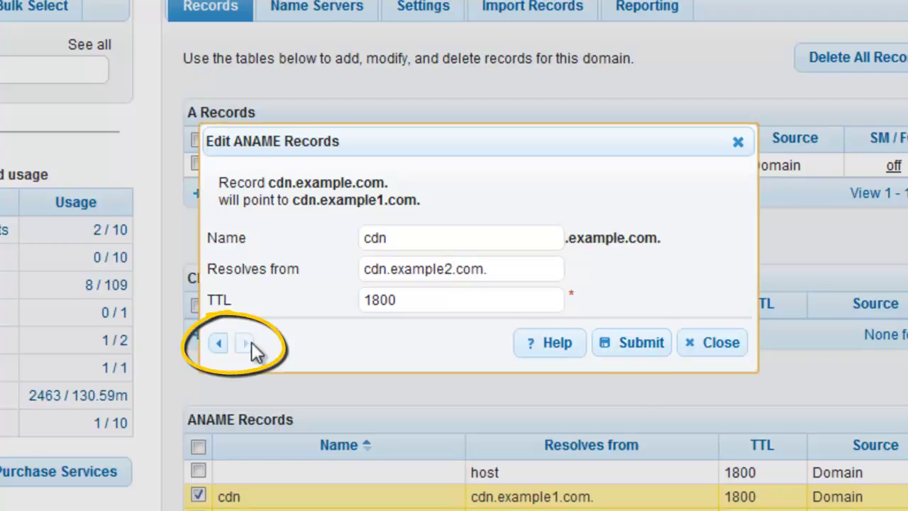
click(218, 344)
click(218, 344)
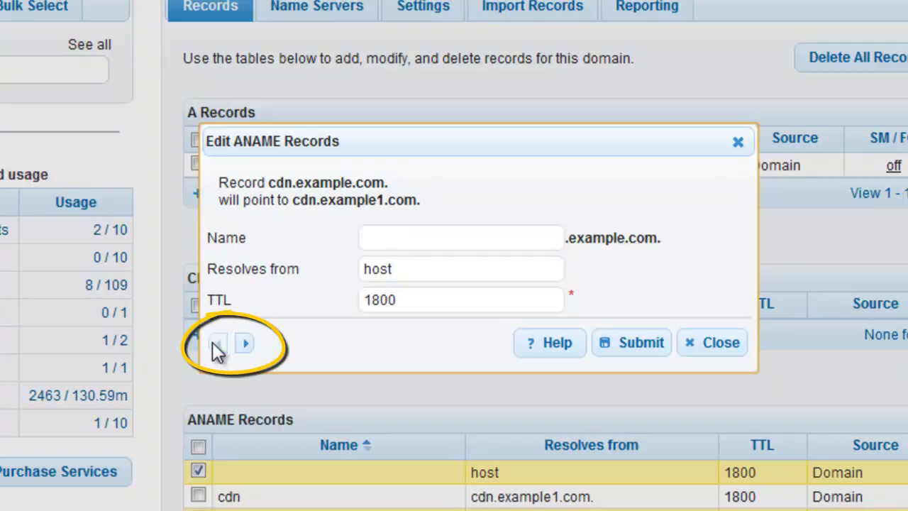
click(245, 345)
click(243, 344)
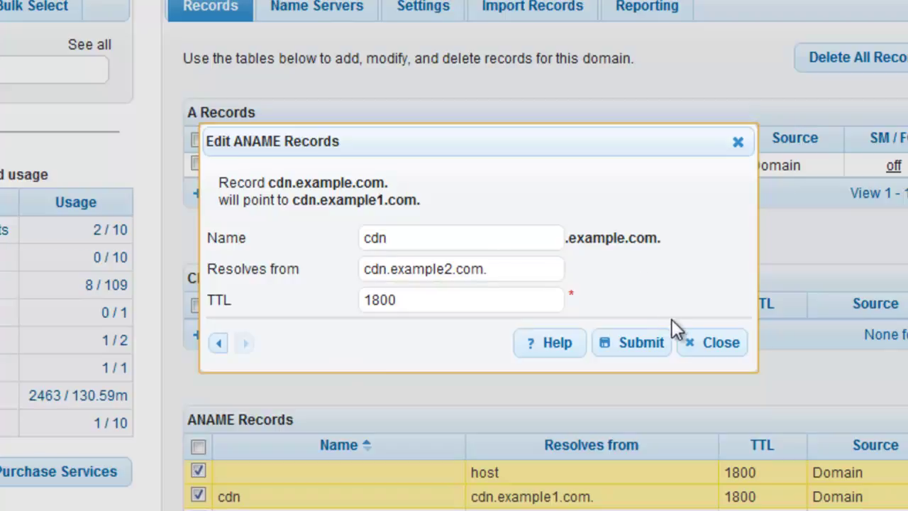
click(688, 343)
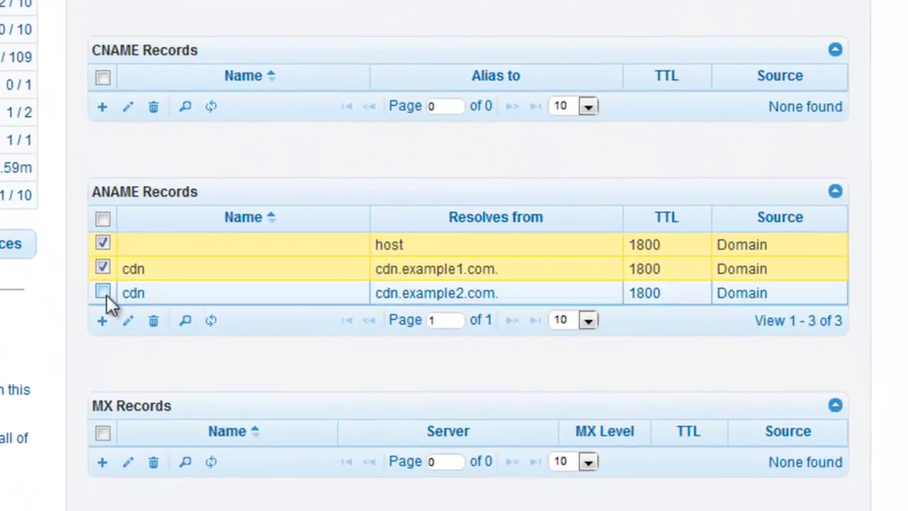
- Select only the cdn record resolving from cdn.example2.com., review its edit form, and permanently delete that record
click(104, 292)
click(103, 267)
click(103, 242)
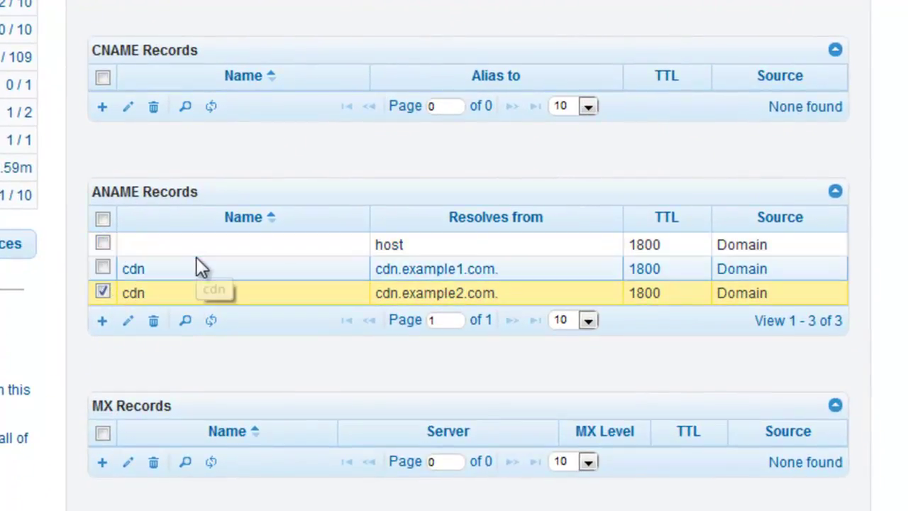
click(128, 320)
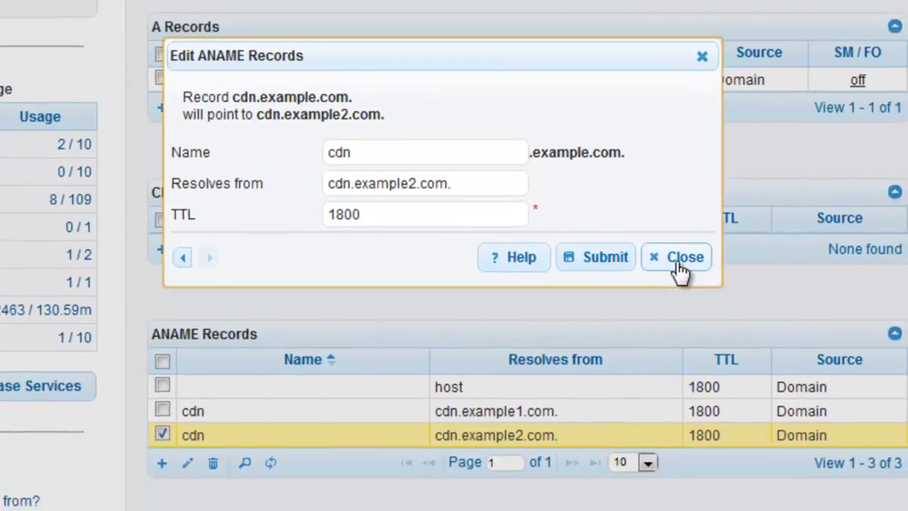
click(713, 349)
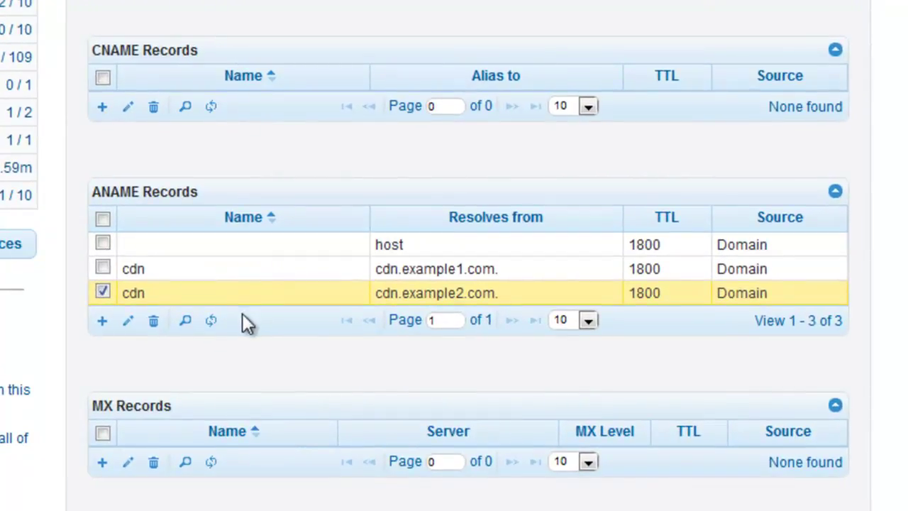
click(153, 321)
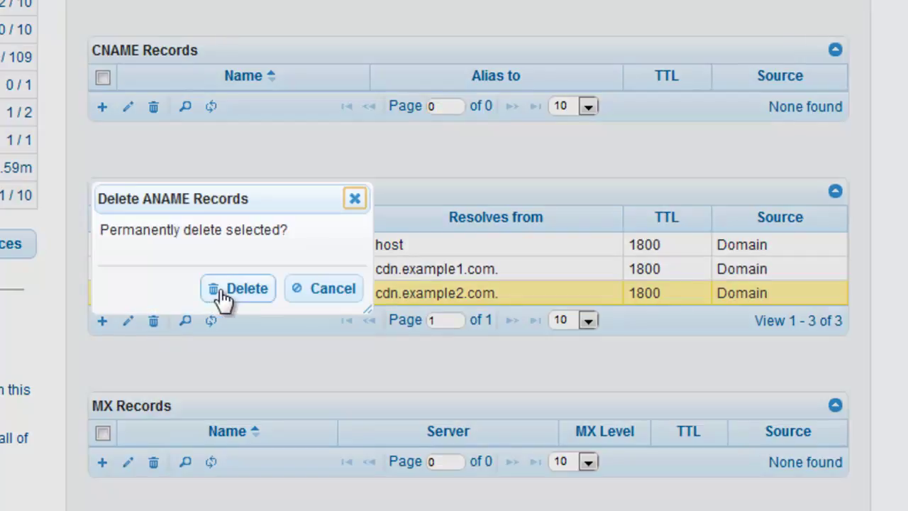
click(239, 291)
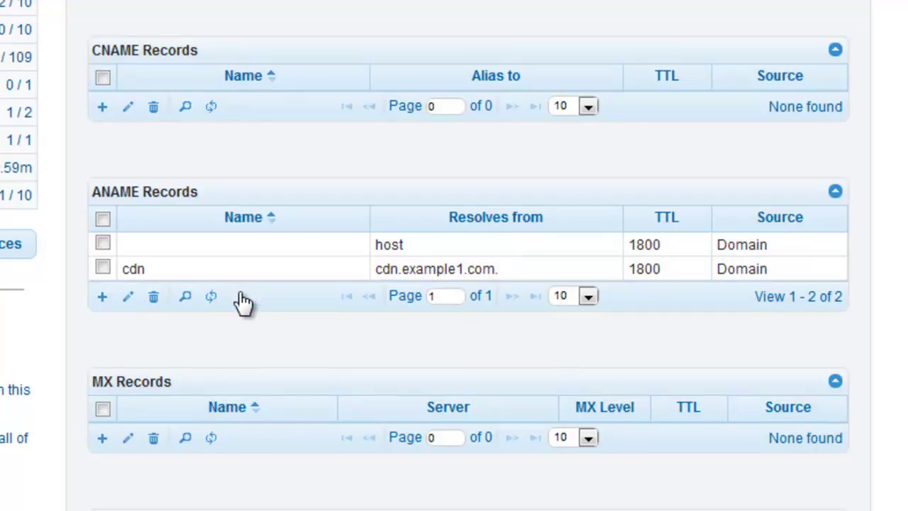
- Select both remaining ANAME records, view the cdn record's edit form, and close it without changes
click(104, 267)
click(103, 244)
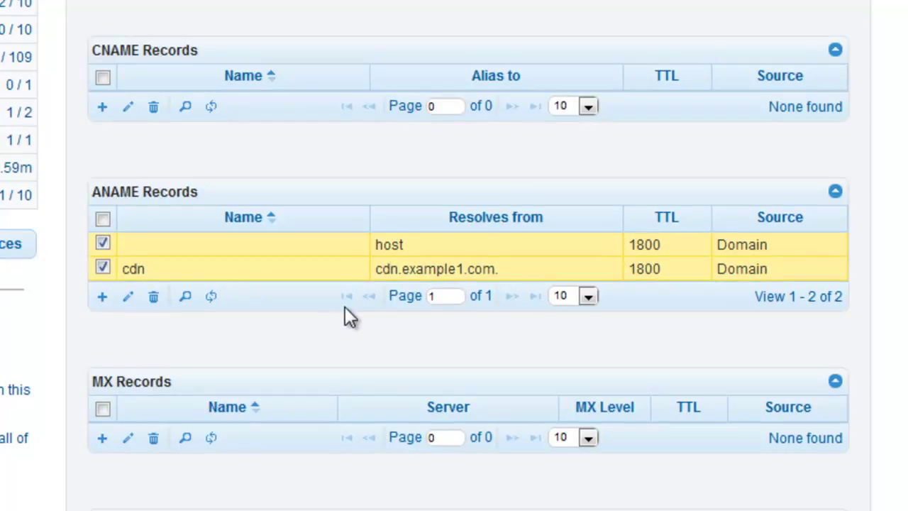
double_click(135, 268)
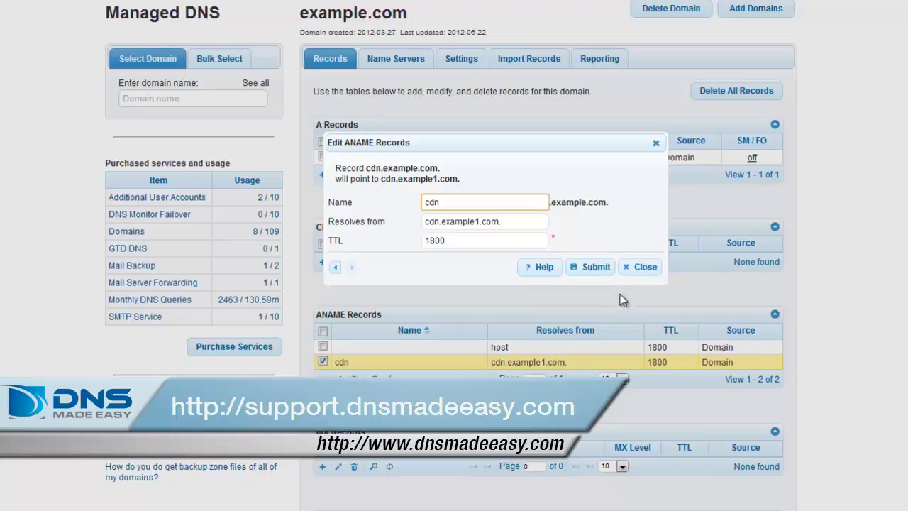
click(630, 271)
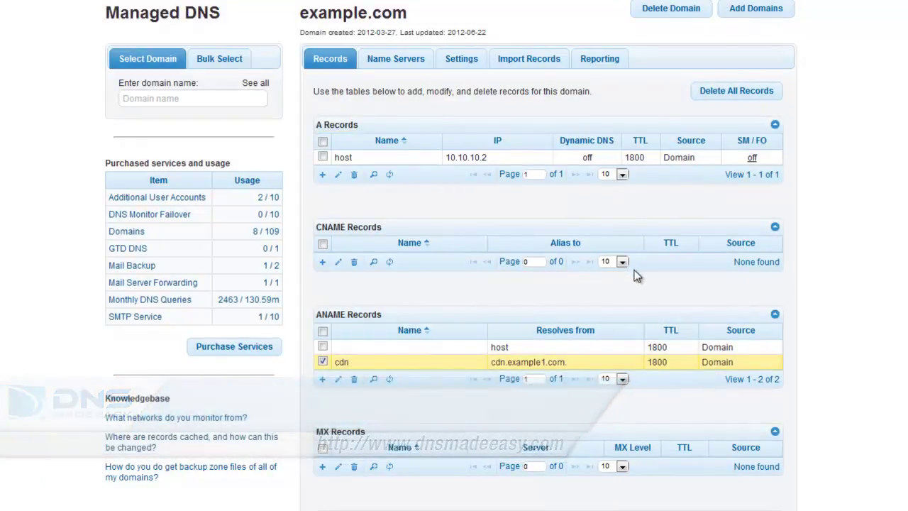
- Open the DNS Made Easy support tutorials page
scroll(639, 282, up, 1)
click(737, 7)
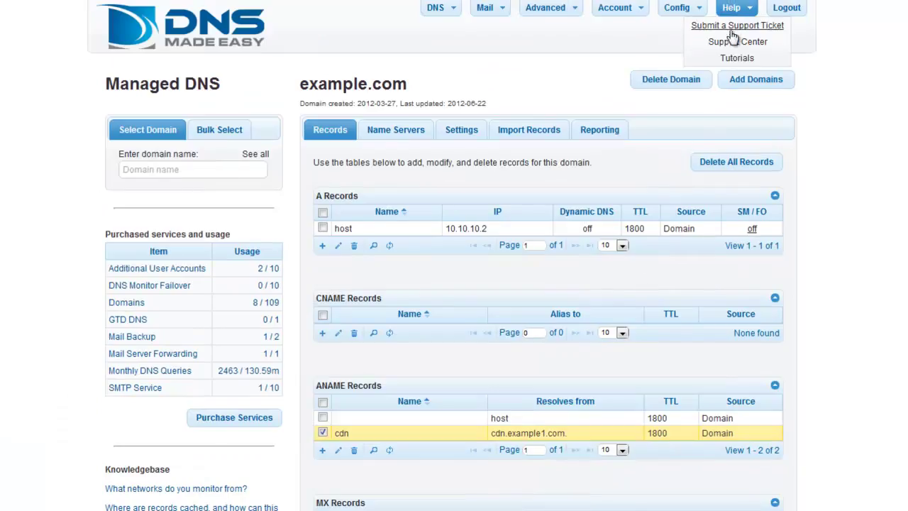
click(734, 57)
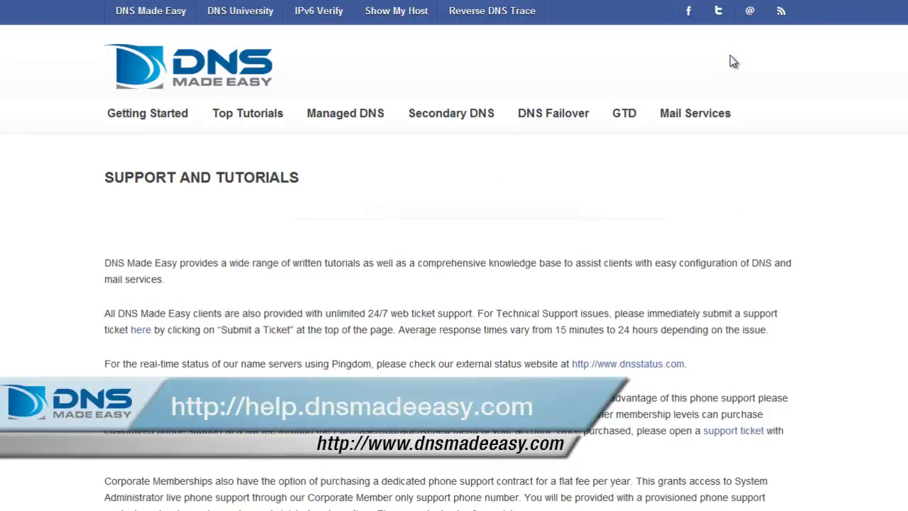